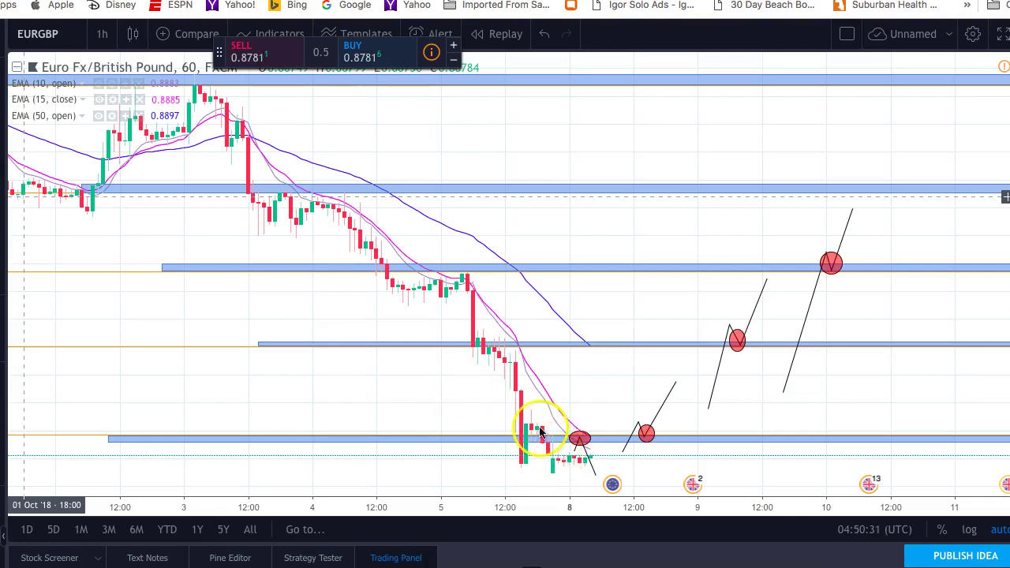
Examine the lowest blue zone on the EURGBP hourly chart, including the drawn downward rejection and upward break-and-retest patterns
{"action": "scroll", "coordinate": [513, 418], "scroll_direction": "down", "scroll_amount": 1}
{"action": "scroll", "coordinate": [480, 394], "scroll_direction": "down", "scroll_amount": 1}
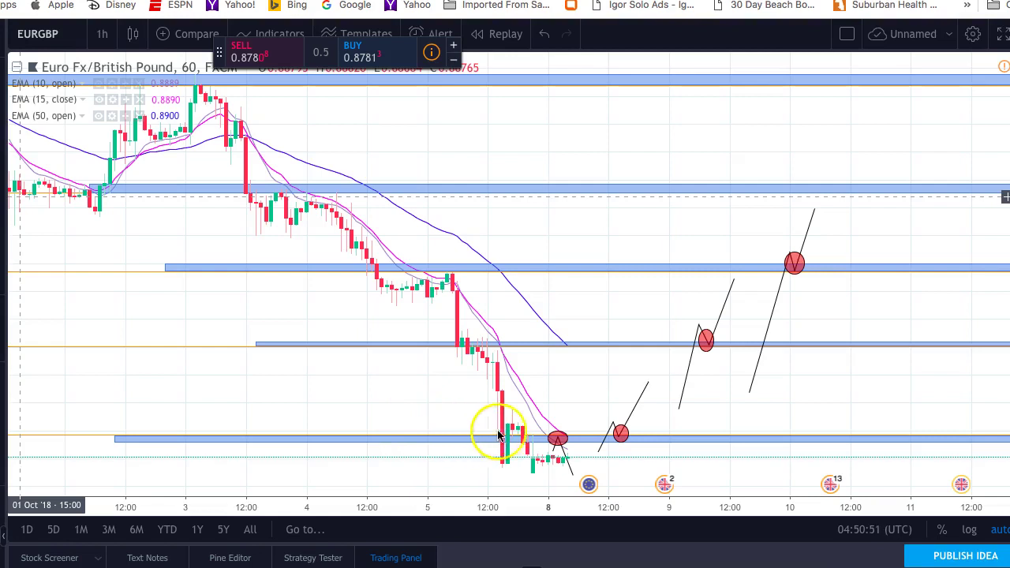
{"action": "left_click", "coordinate": [434, 404]}
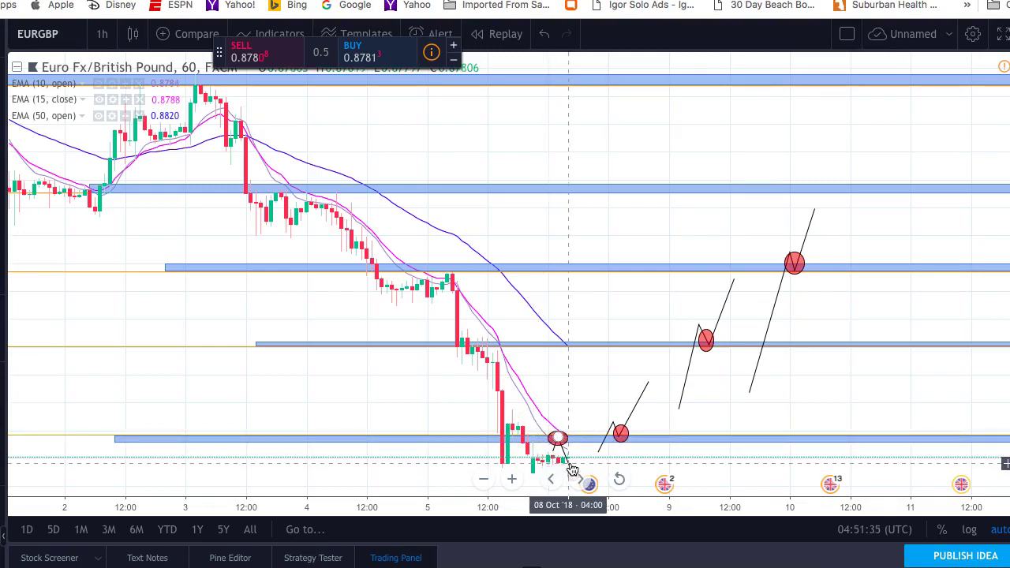
{"action": "left_click", "coordinate": [554, 465]}
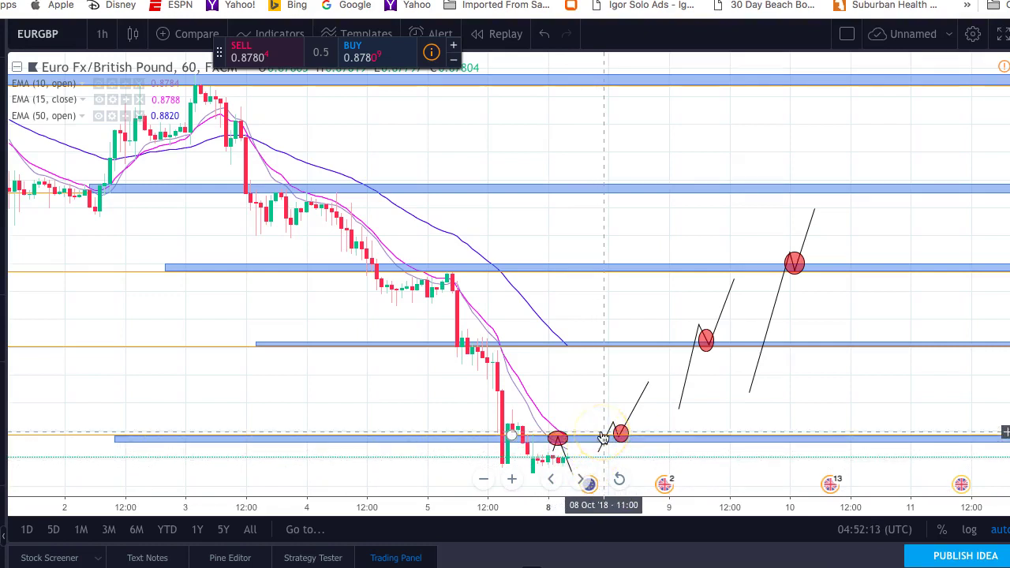
{"action": "left_click", "coordinate": [561, 441]}
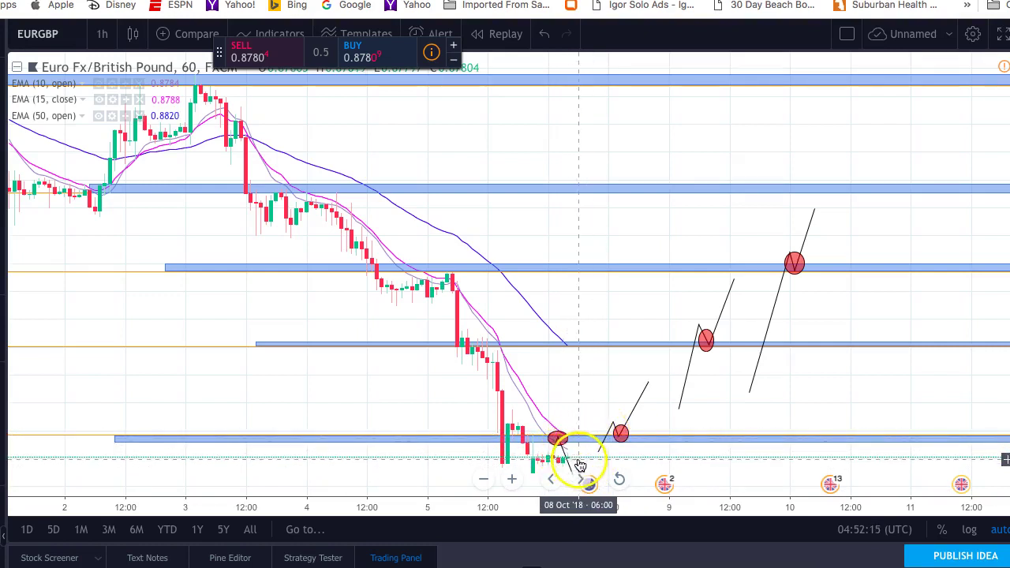
{"action": "left_click_drag", "start_coordinate": [594, 444], "coordinate": [607, 439]}
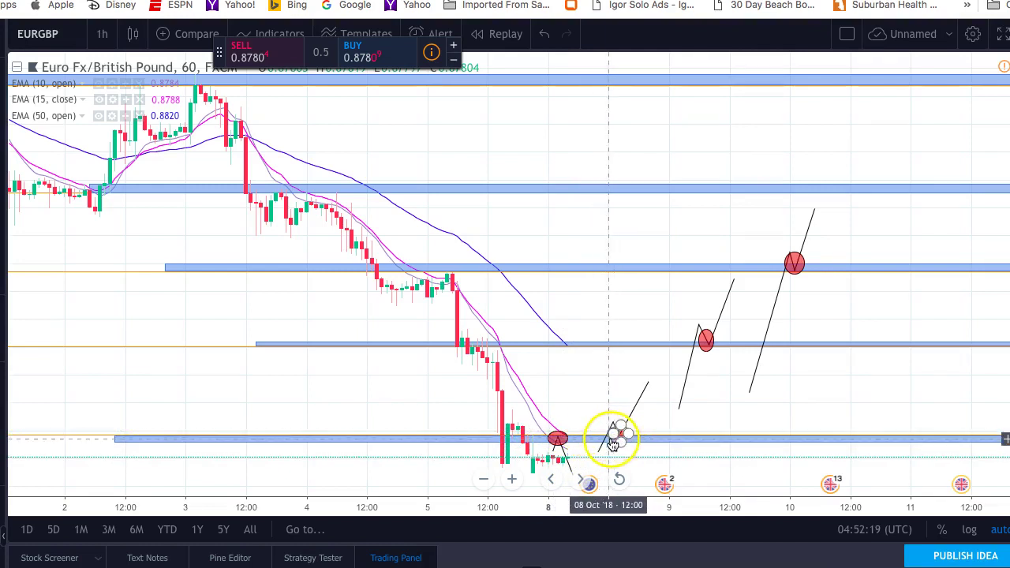
{"action": "left_click", "coordinate": [618, 435]}
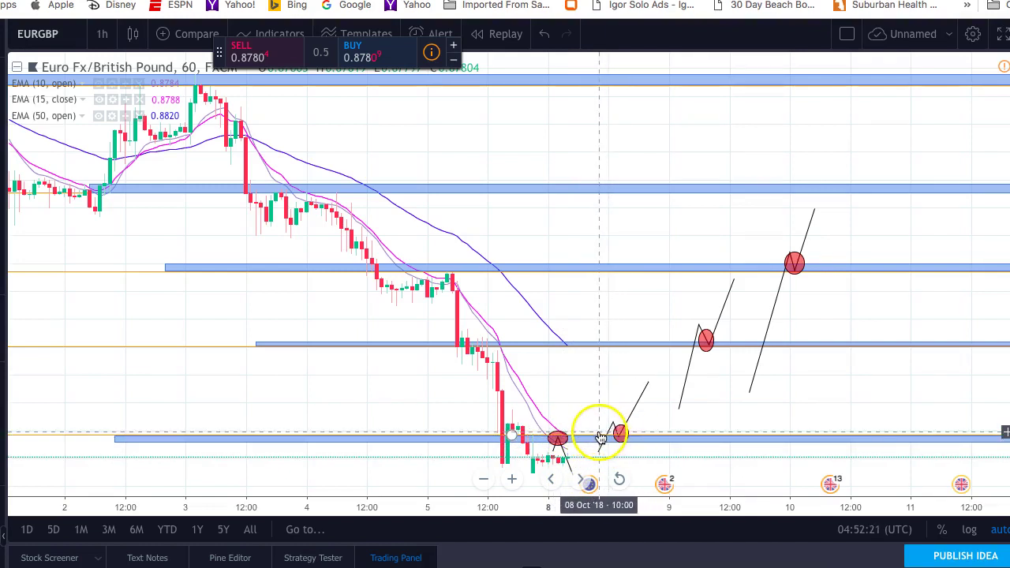
{"action": "scroll", "coordinate": [599, 438], "scroll_direction": "right", "scroll_amount": 2}
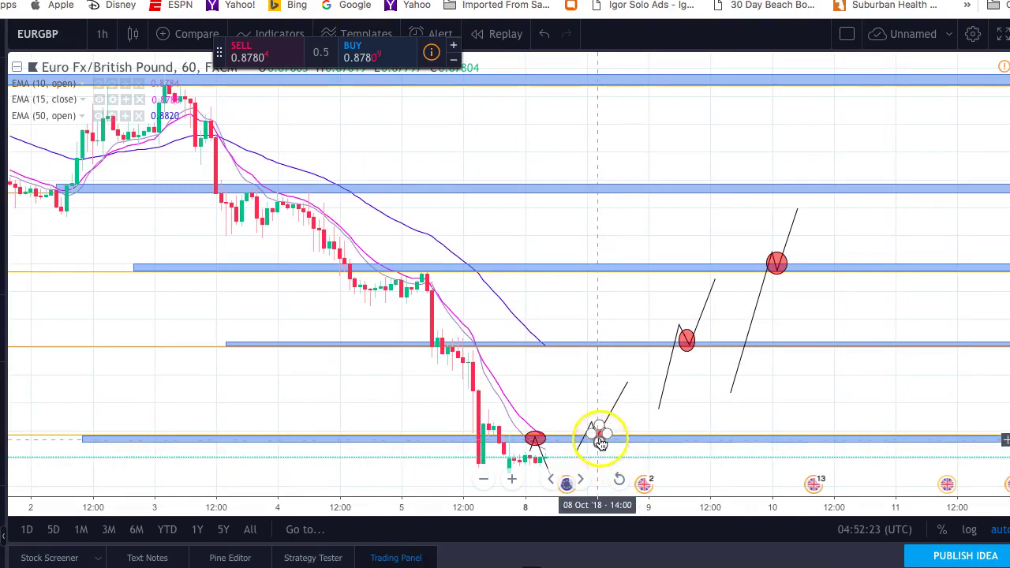
{"action": "left_click", "coordinate": [580, 441]}
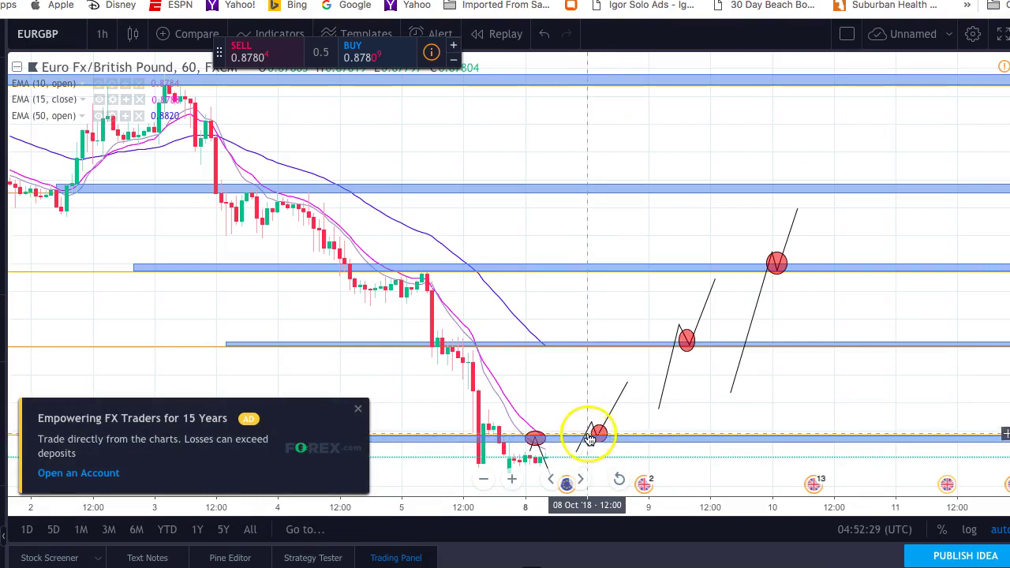
{"action": "mouse_move", "coordinate": [590, 438]}
{"action": "left_mouse_down"}
{"action": "mouse_move", "coordinate": [587, 446]}
{"action": "mouse_move", "coordinate": [603, 436]}
{"action": "left_mouse_up"}
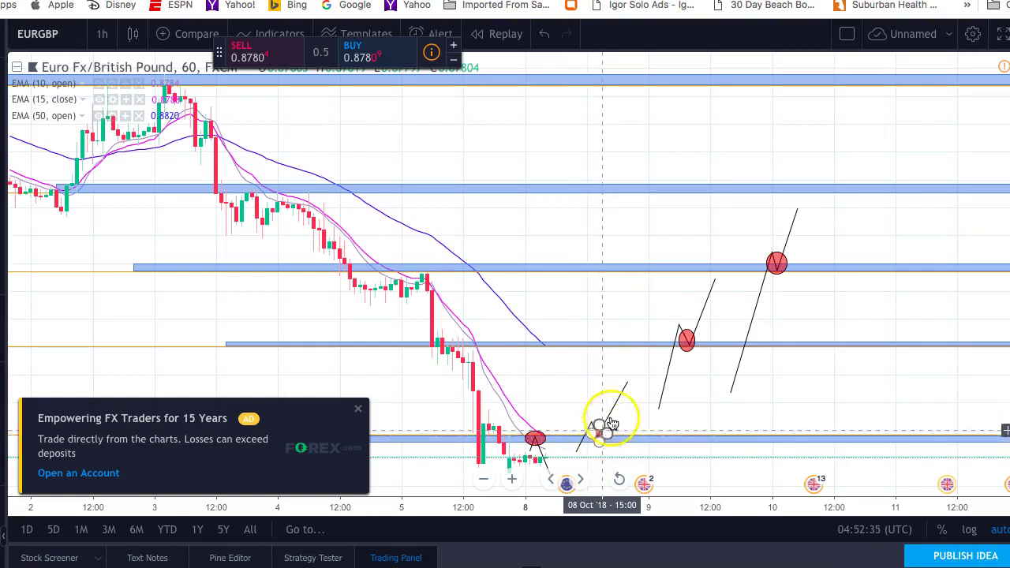
{"action": "left_click", "coordinate": [605, 430]}
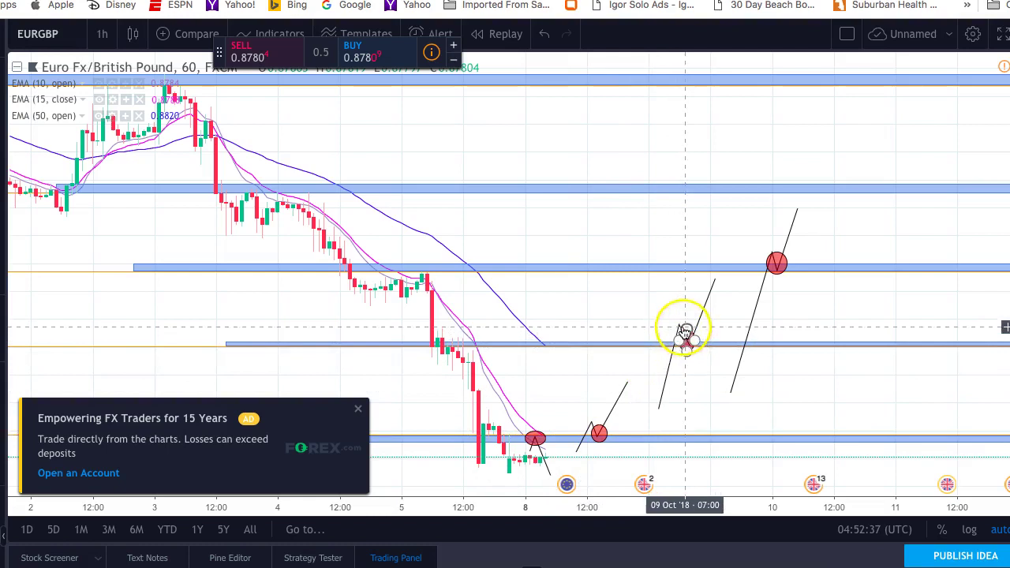
Examine the projected break-and-retest patterns at the two higher EURGBP zones, up to the next blue zone above
{"action": "left_click", "coordinate": [685, 331]}
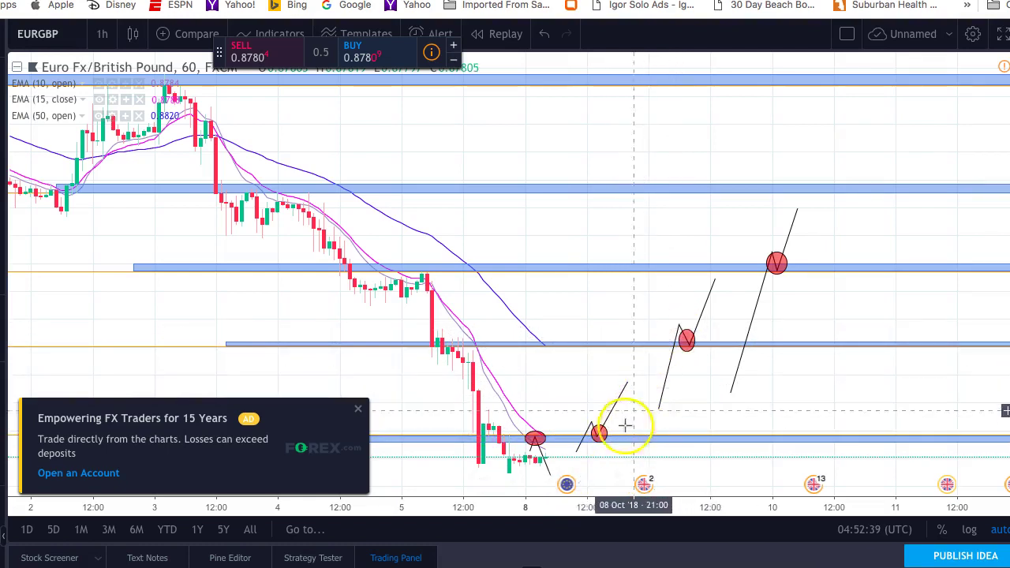
{"action": "left_click", "coordinate": [678, 323]}
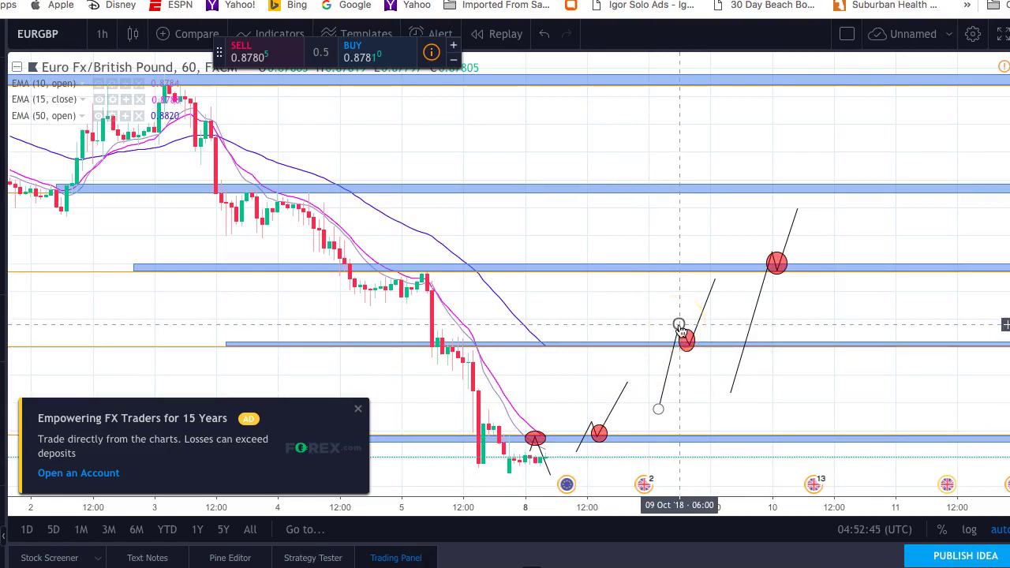
{"action": "left_click", "coordinate": [690, 342]}
{"action": "left_click", "coordinate": [716, 280]}
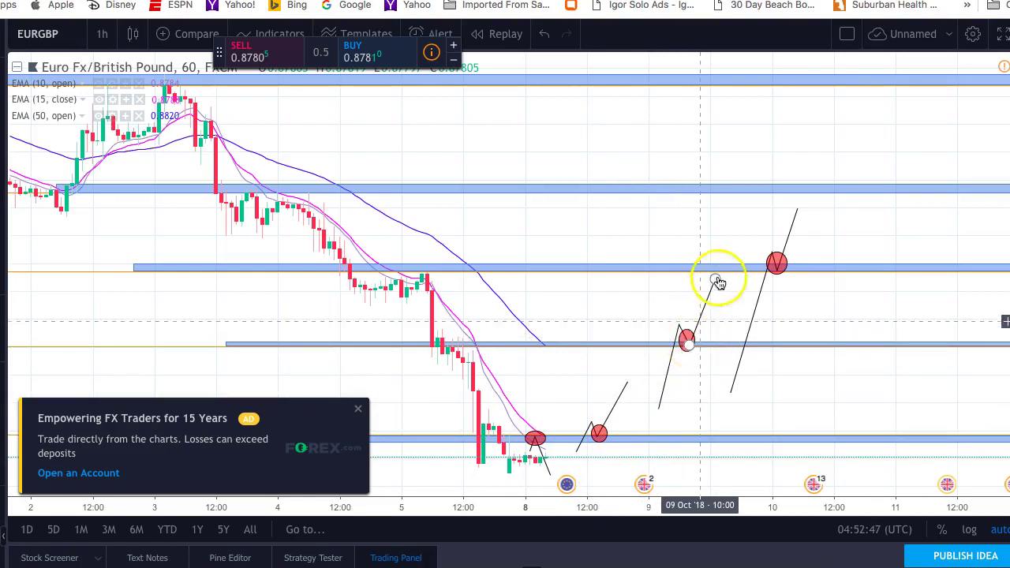
{"action": "left_click", "coordinate": [774, 264]}
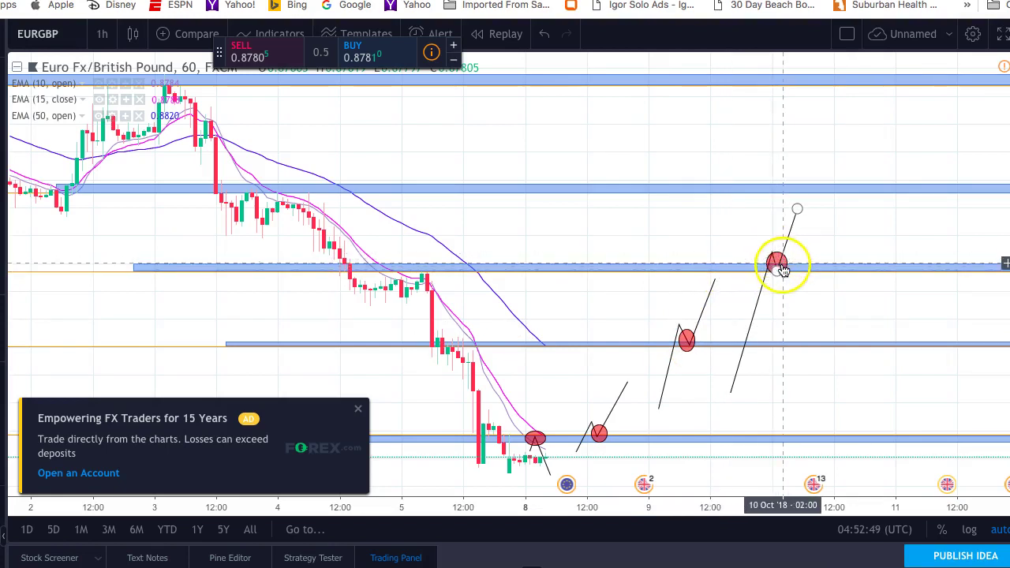
{"action": "left_click", "coordinate": [776, 266]}
{"action": "left_click", "coordinate": [805, 197]}
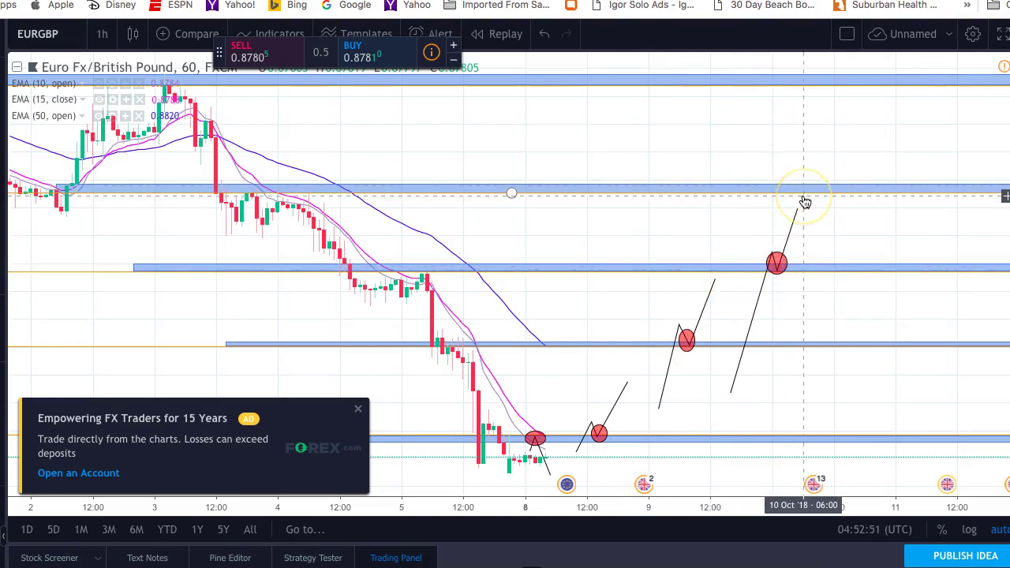
{"action": "left_click", "coordinate": [782, 207]}
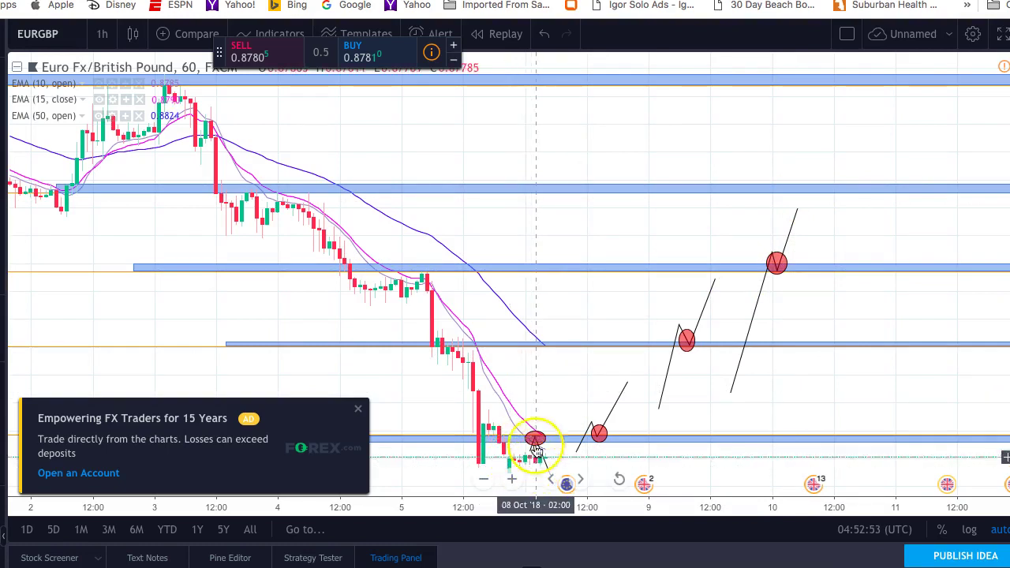
Close the FOREX.com ad and review the upward retest pattern at the lowest EURGBP zone
{"action": "left_click", "coordinate": [359, 411]}
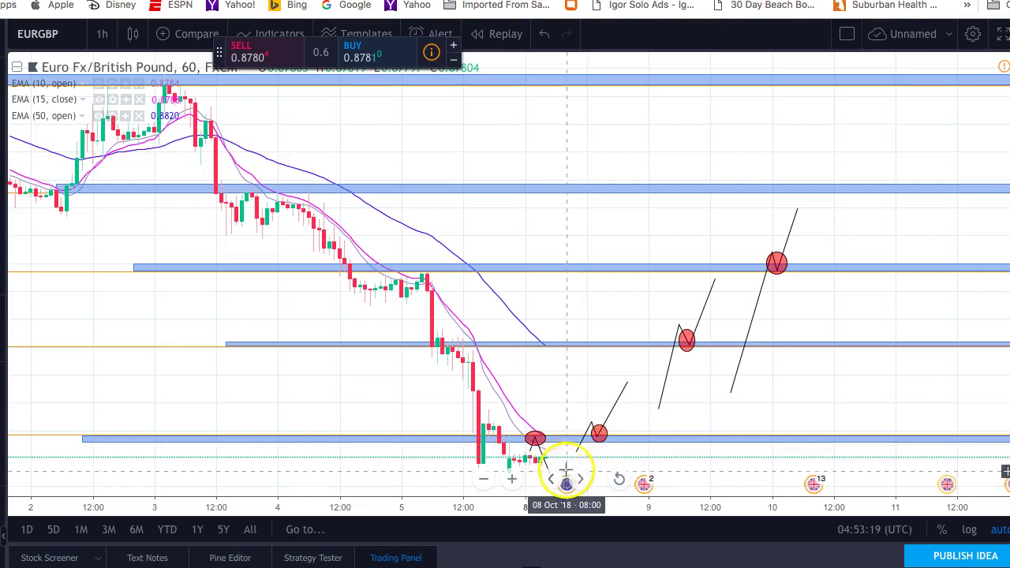
{"action": "left_click", "coordinate": [595, 420]}
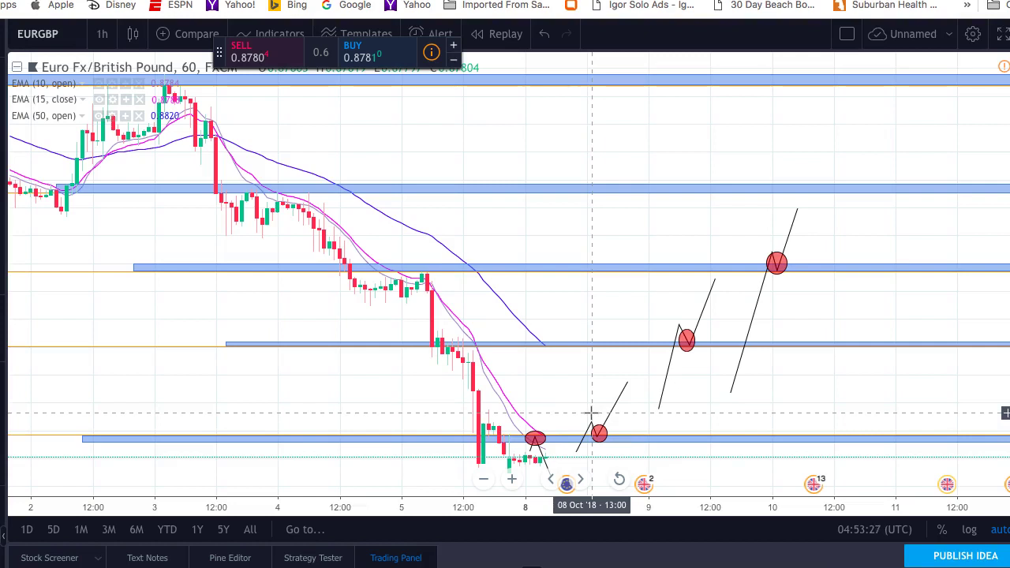
{"action": "left_click", "coordinate": [609, 417]}
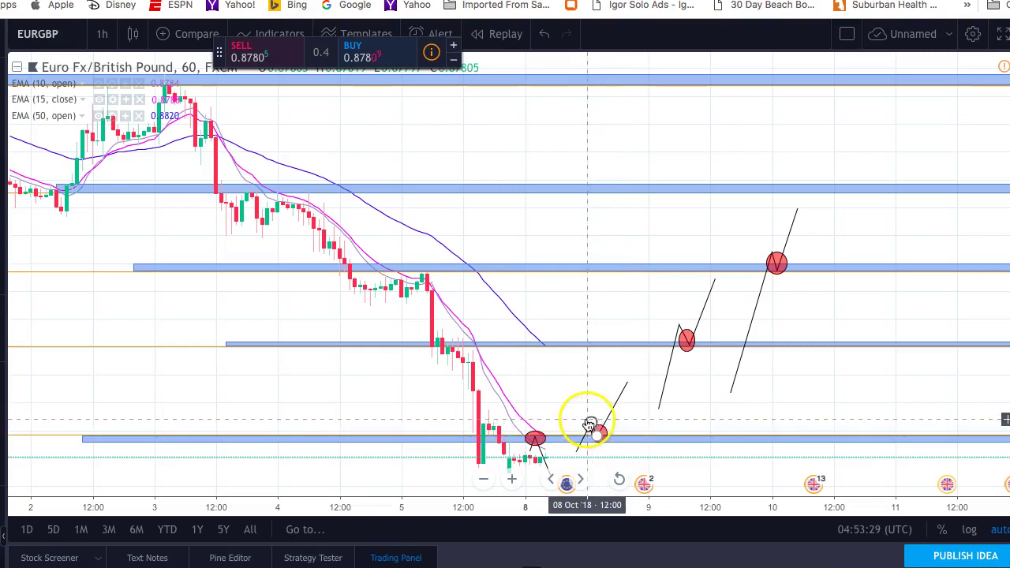
{"action": "left_click", "coordinate": [590, 425]}
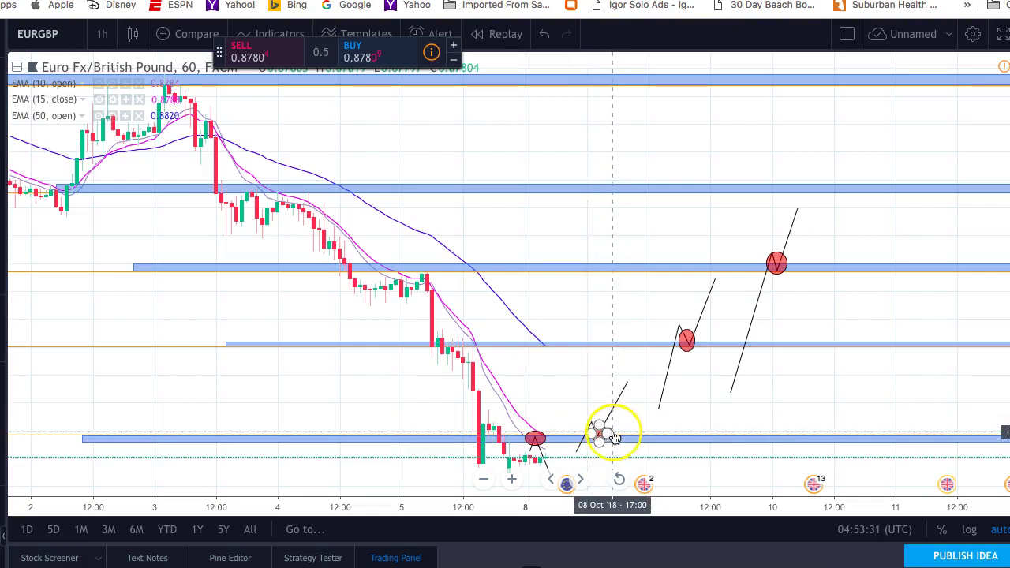
{"action": "left_click_drag", "start_coordinate": [613, 438], "coordinate": [620, 427]}
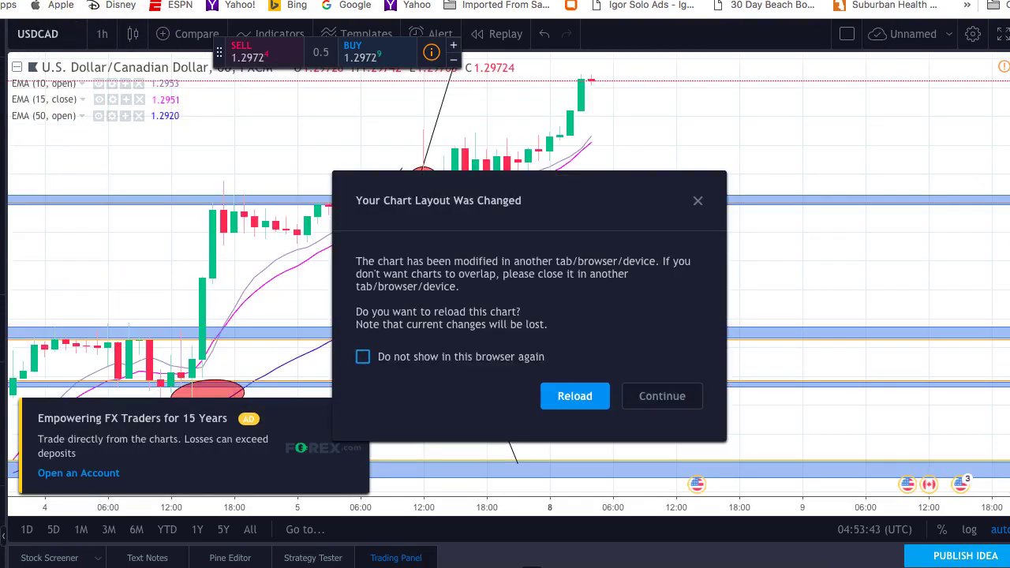
Dismiss the chart layout change notice without reloading and examine the USDCAD retest at the circled upper zone
{"action": "left_click", "coordinate": [698, 203]}
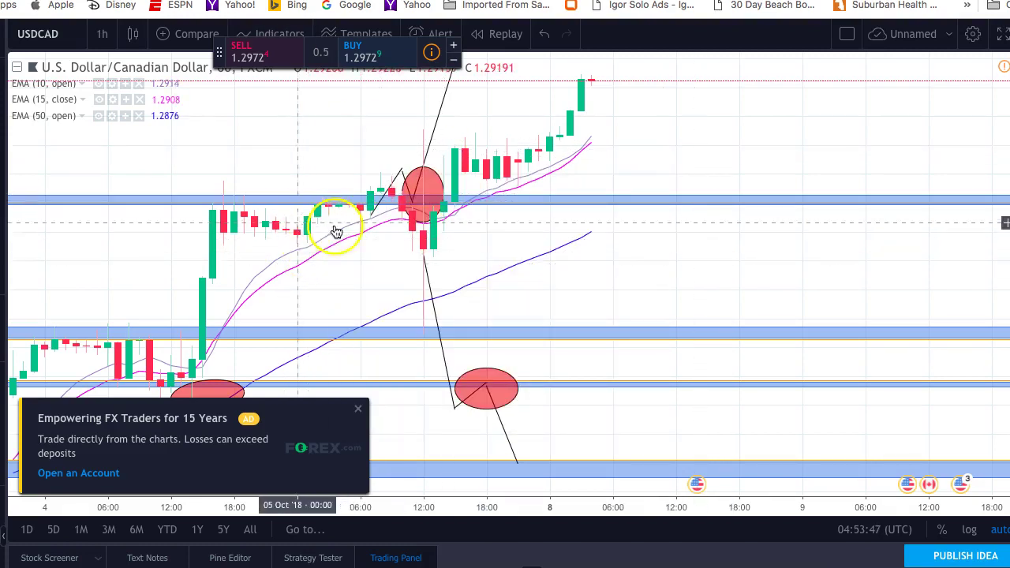
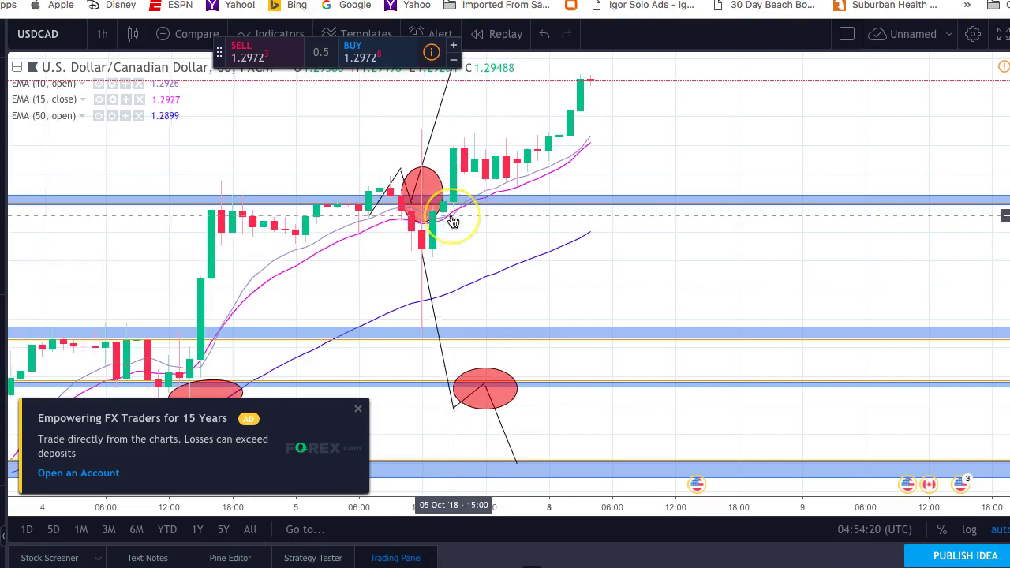
{"action": "scroll", "coordinate": [452, 221], "scroll_direction": "up", "scroll_amount": 3}
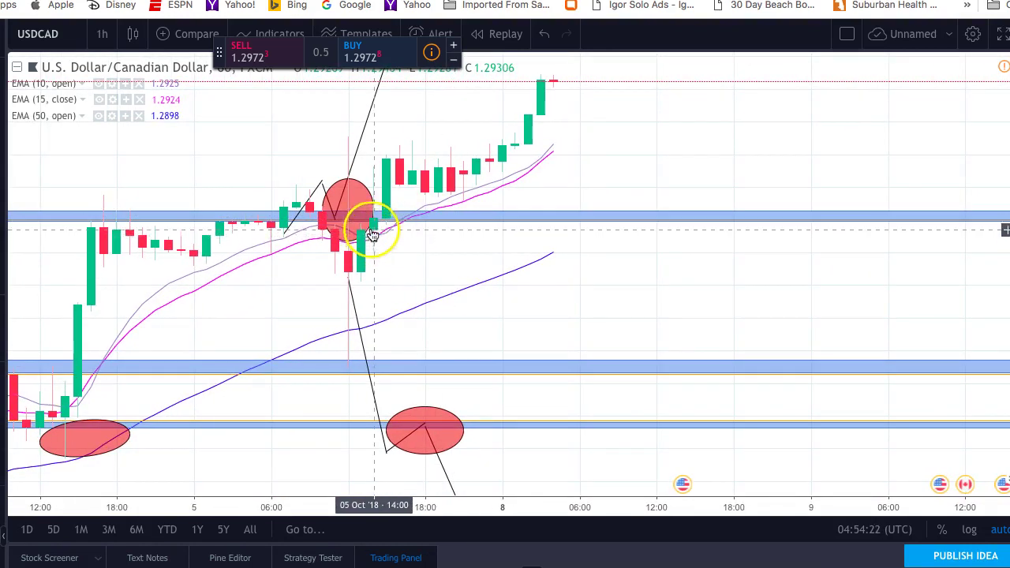
{"action": "left_click", "coordinate": [376, 226]}
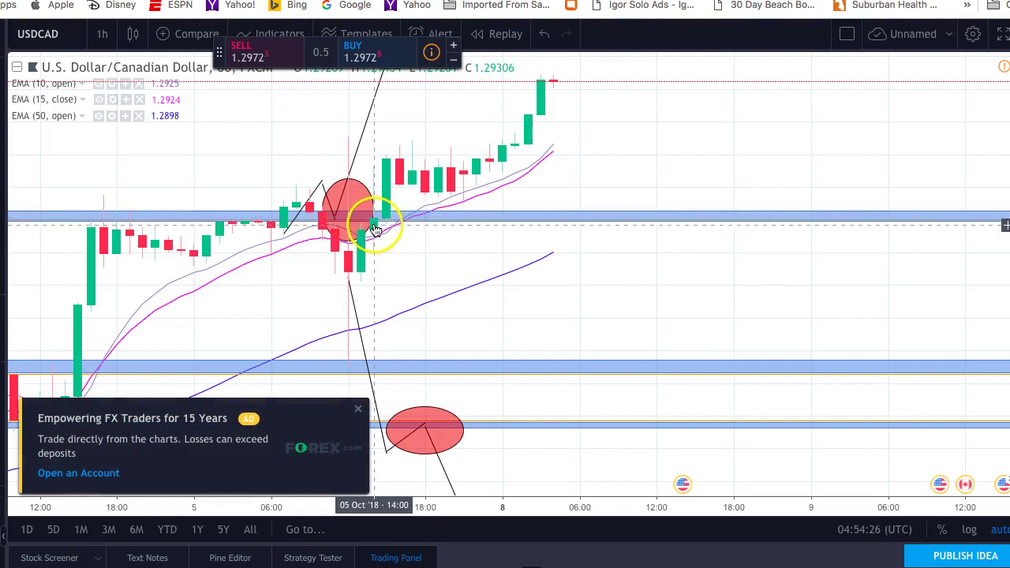
{"action": "left_click", "coordinate": [377, 221]}
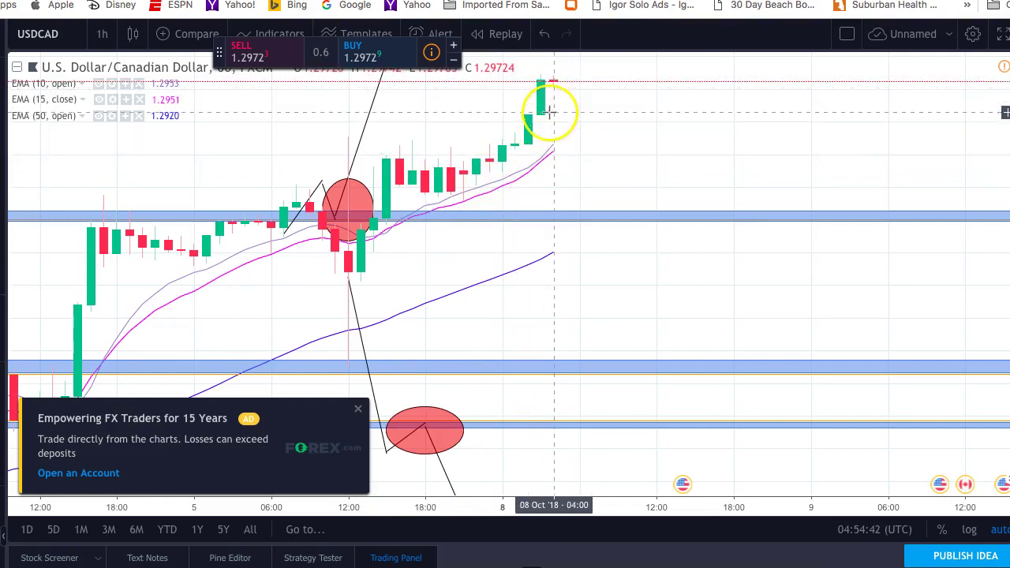
{"action": "scroll", "coordinate": [424, 227], "scroll_direction": "down", "scroll_amount": 5}
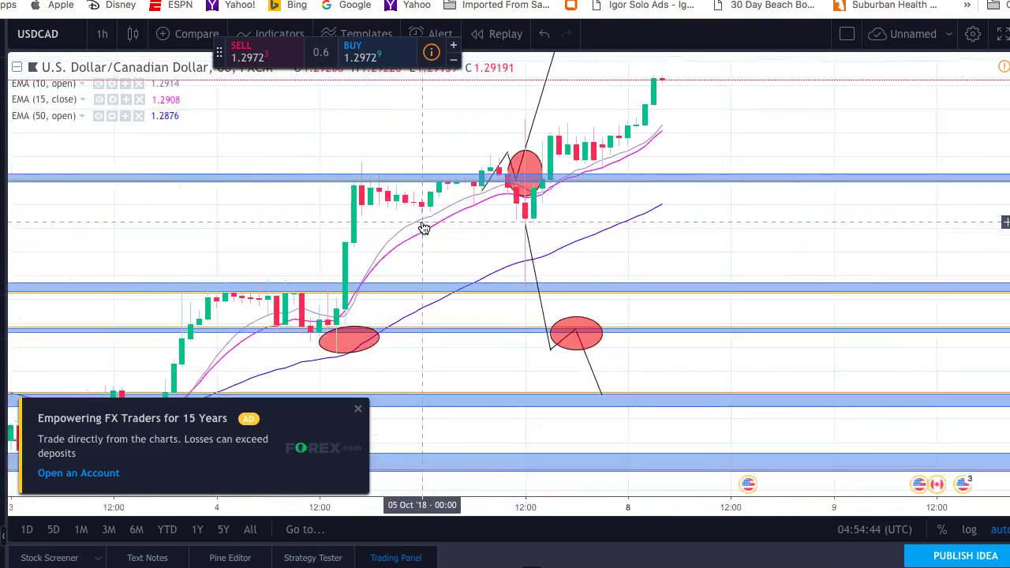
{"action": "scroll", "coordinate": [423, 227], "scroll_direction": "down", "scroll_amount": 2}
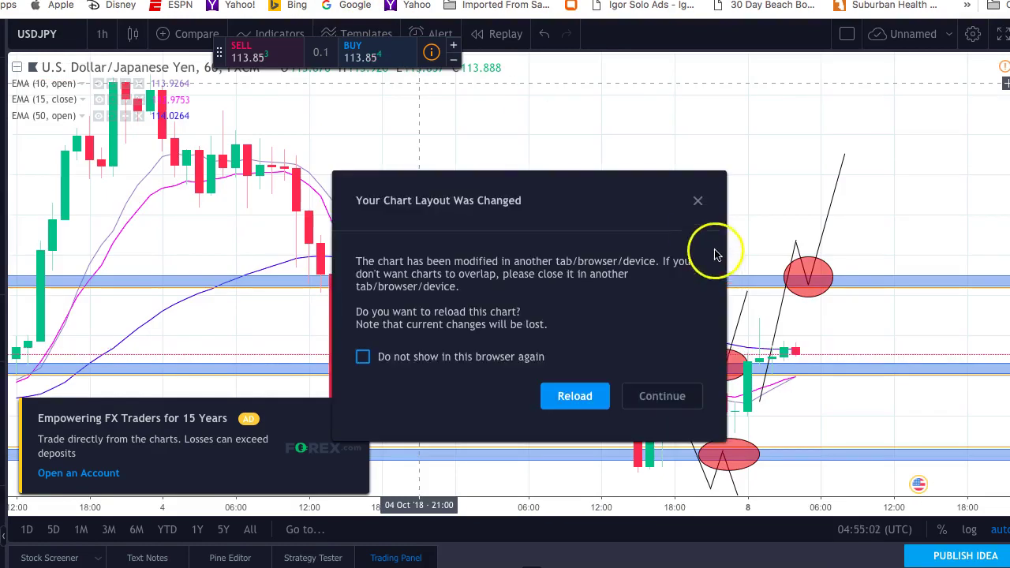
Dismiss the chart layout change notice without reloading and examine USDJPY price action around the drawn zones and retest patterns
{"action": "left_click", "coordinate": [698, 201]}
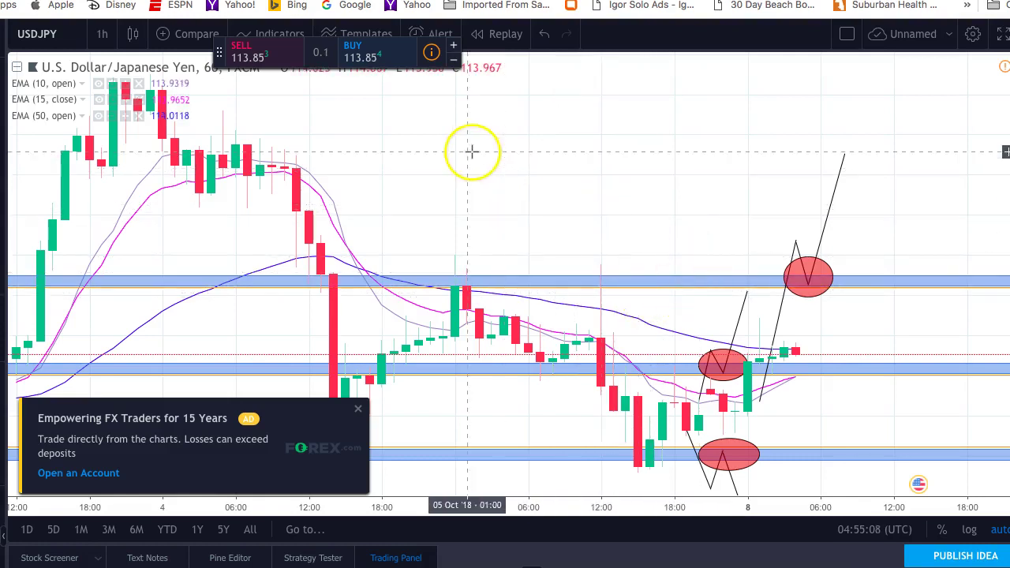
{"action": "scroll", "coordinate": [602, 306], "scroll_direction": "down", "scroll_amount": 2}
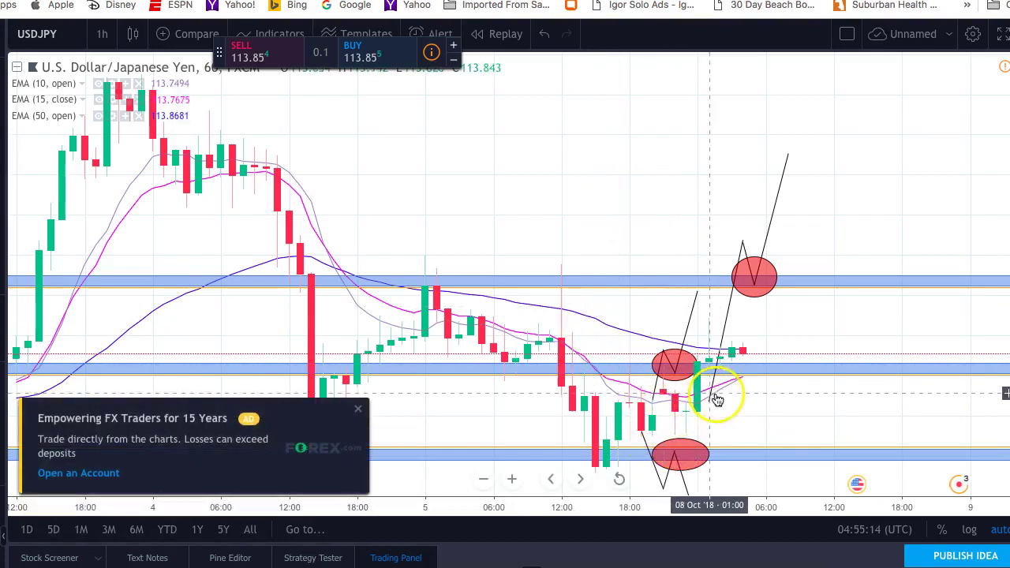
{"action": "scroll", "coordinate": [694, 417], "scroll_direction": "down", "scroll_amount": 4}
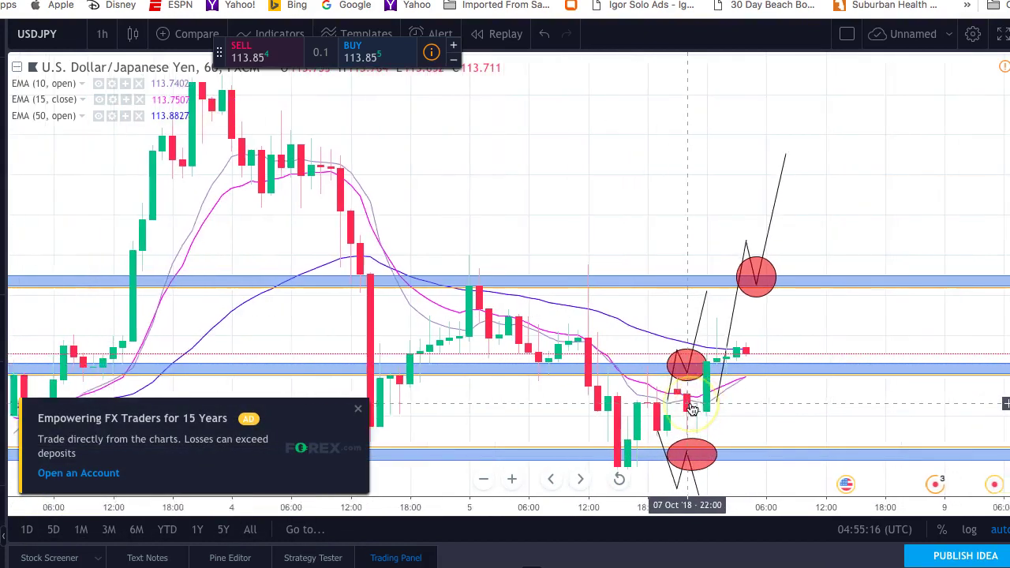
{"action": "scroll", "coordinate": [692, 409], "scroll_direction": "down", "scroll_amount": 1}
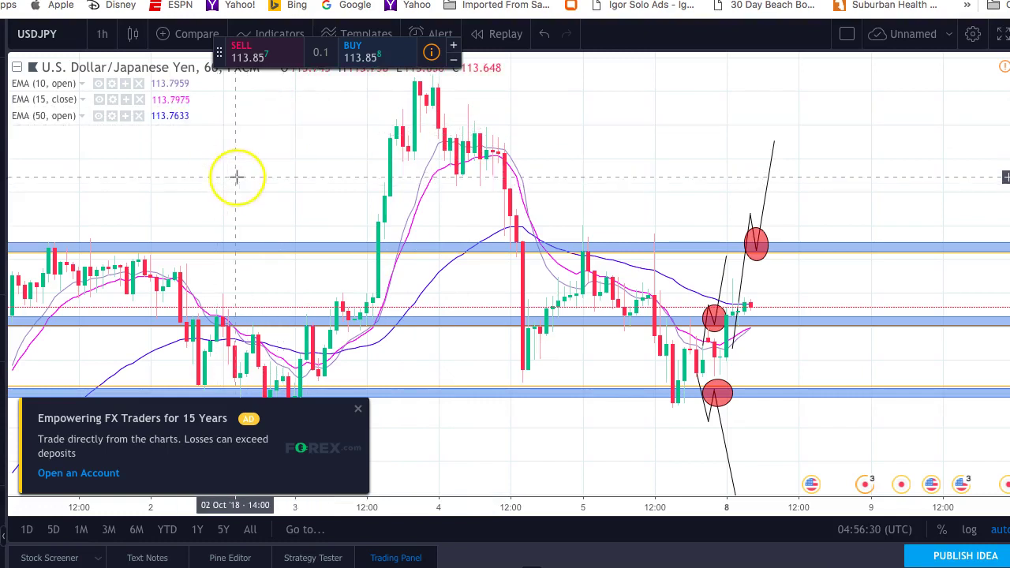
Close the FOREX.com ad on the USDJPY chart and hide the upgraded-plan offer for now
{"action": "left_click", "coordinate": [359, 411]}
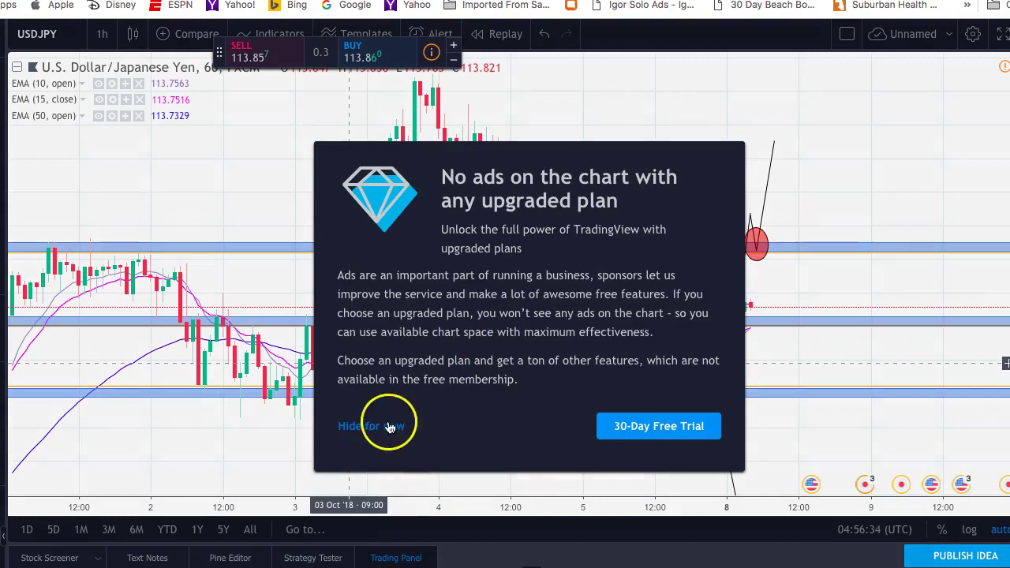
{"action": "left_click", "coordinate": [387, 425]}
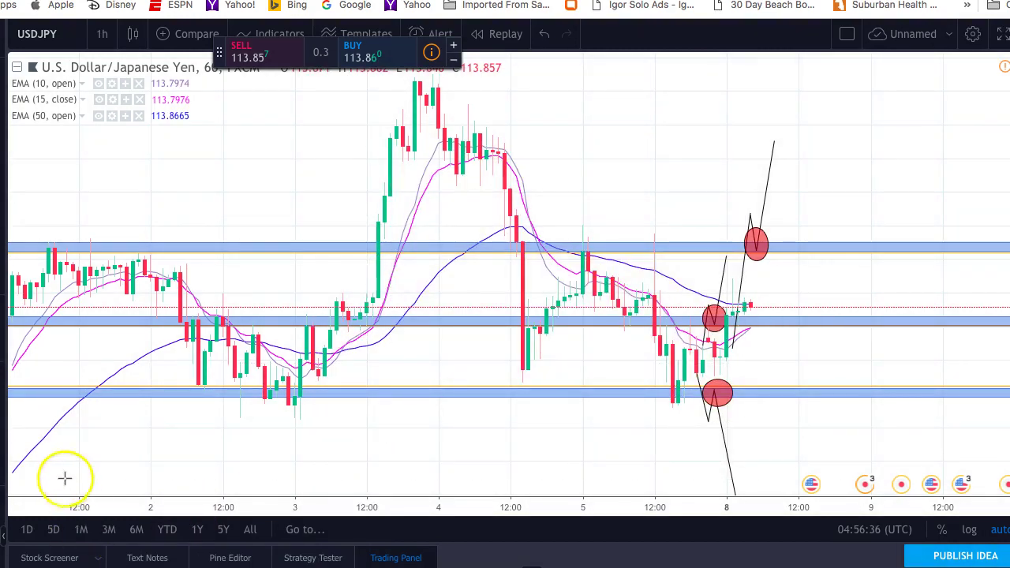